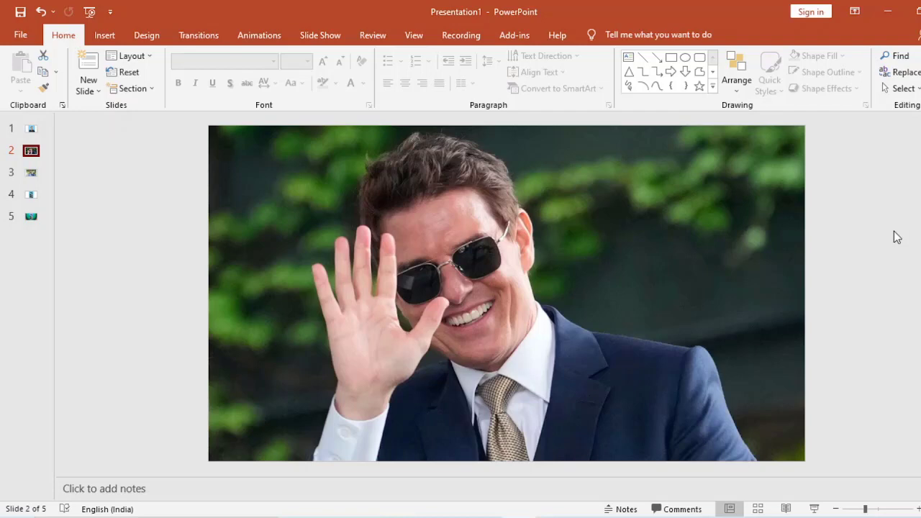
- Insert a blank slide before the cartoon portrait, then go to the waving-man photo on slide 3
{"action": "key", "text": "Page_Up"}
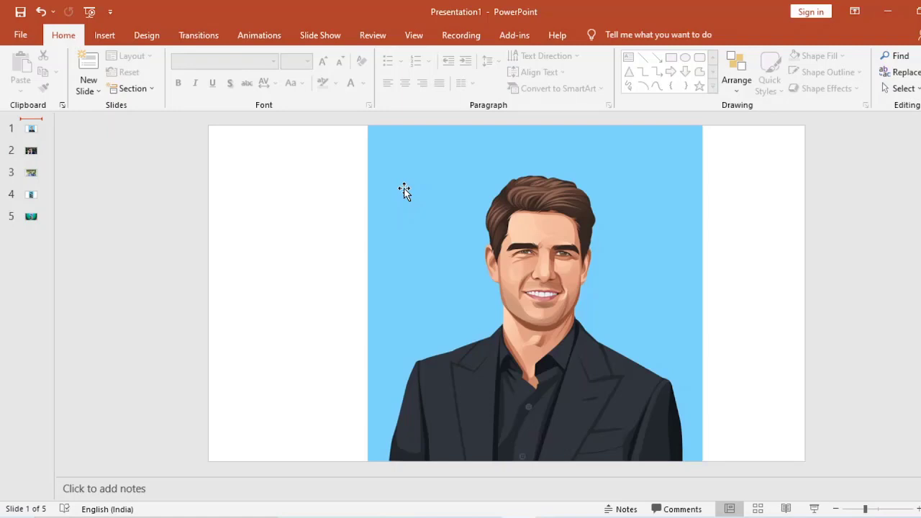
{"action": "left_click", "coordinate": [92, 92]}
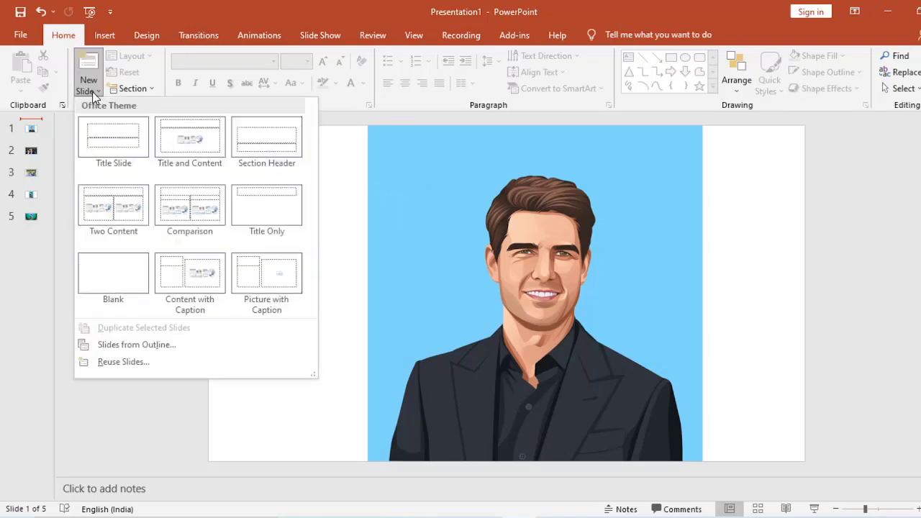
{"action": "left_click", "coordinate": [104, 281]}
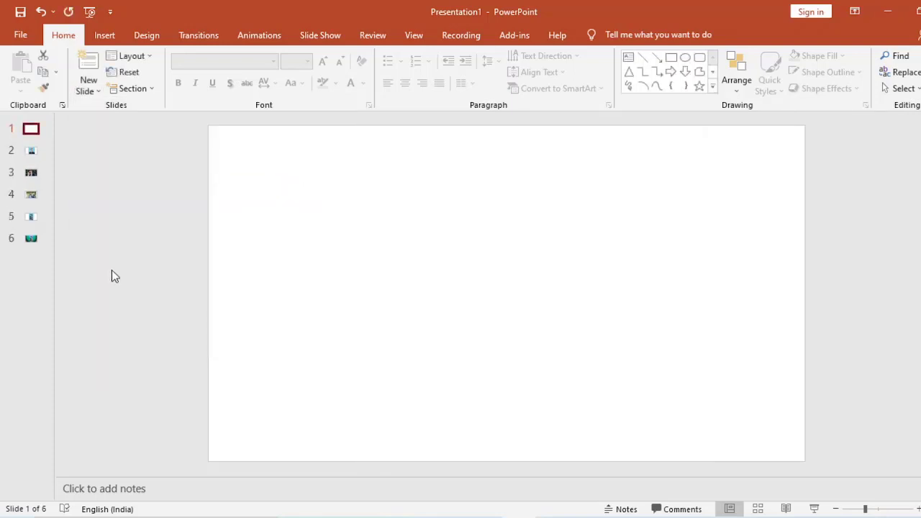
{"action": "left_click", "coordinate": [30, 174]}
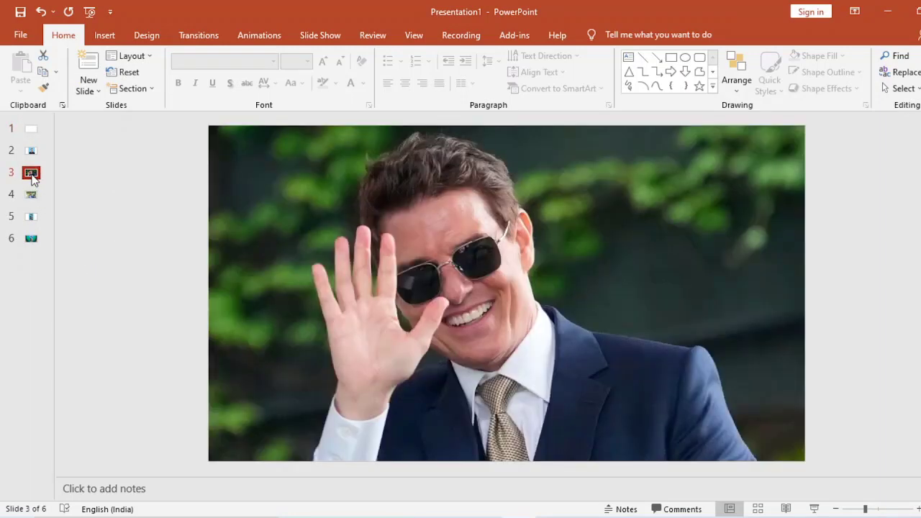
- Select the waving-man photo and browse its Picture Format Corrections and Color options without changing anything
{"action": "left_click", "coordinate": [610, 247]}
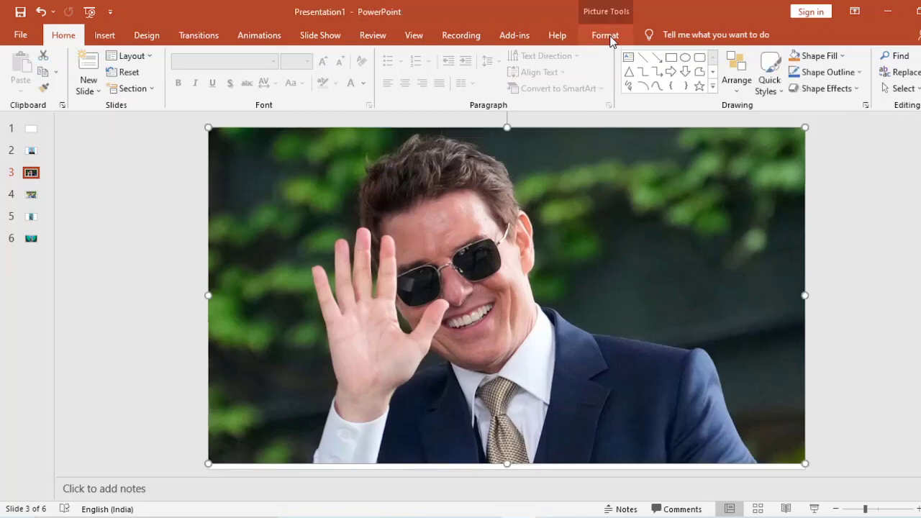
{"action": "left_click", "coordinate": [605, 36]}
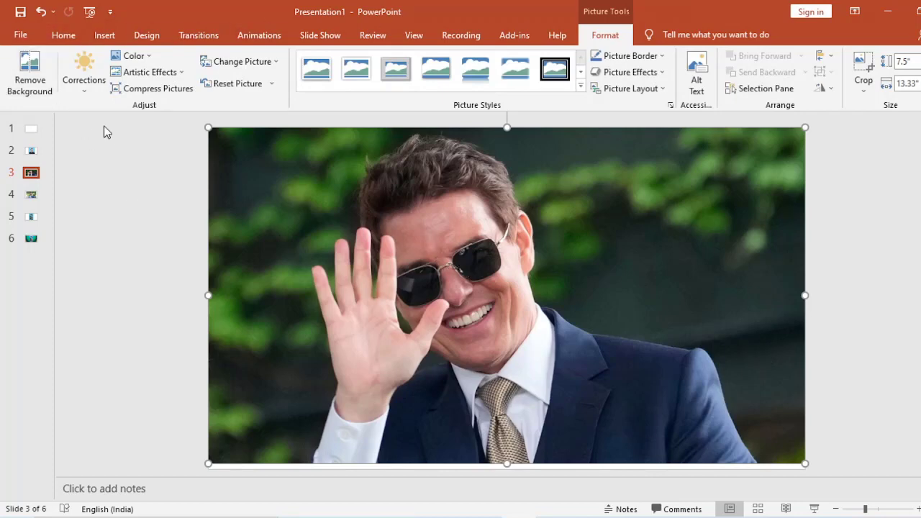
{"action": "left_click", "coordinate": [90, 87]}
{"action": "left_click", "coordinate": [148, 58]}
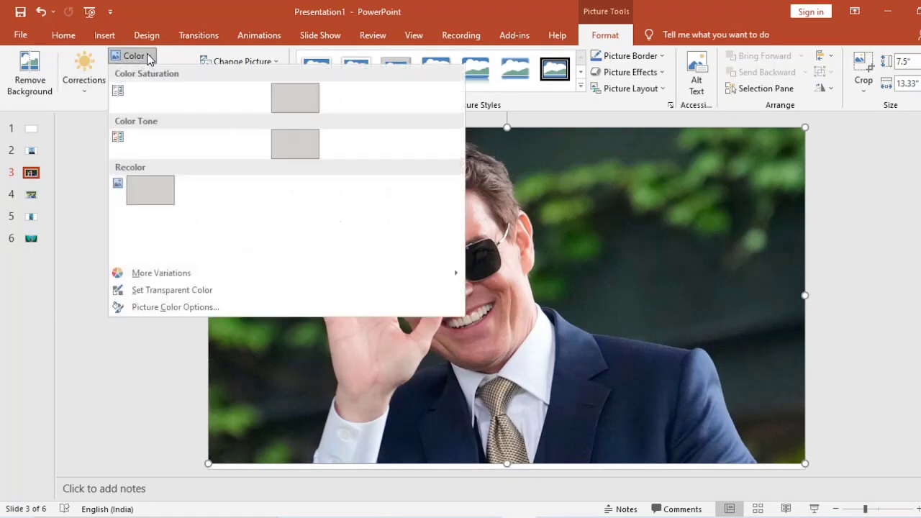
{"action": "left_click", "coordinate": [533, 86]}
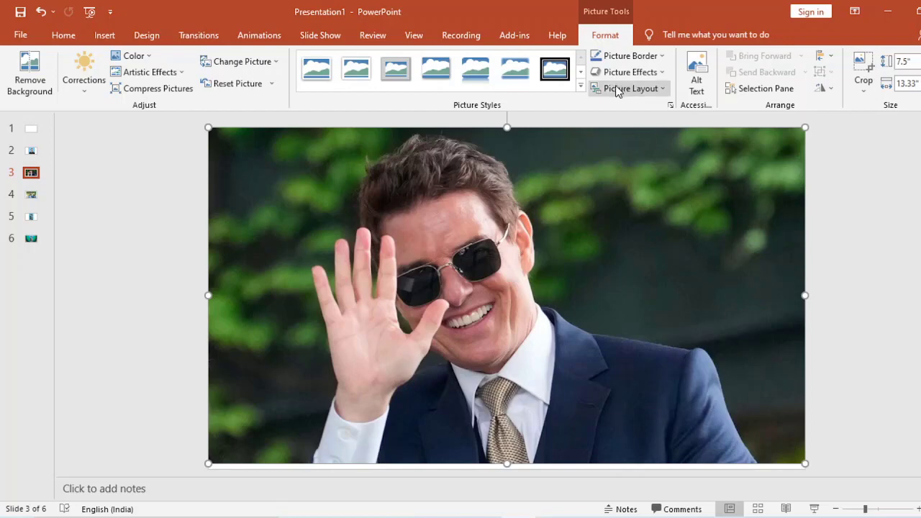
- Start Remove Background on the photo and mark the suit, tie, jacket and hair top as areas to keep
{"action": "left_click", "coordinate": [24, 70]}
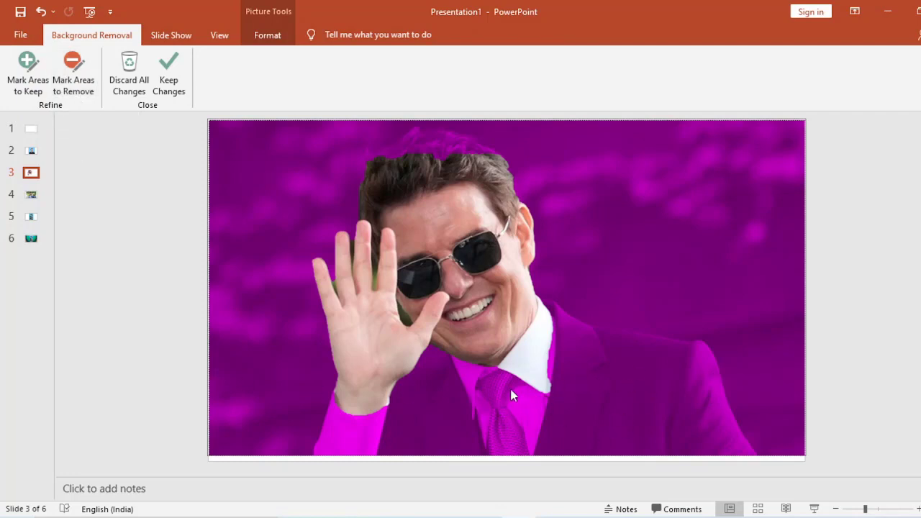
{"action": "left_click", "coordinate": [26, 73]}
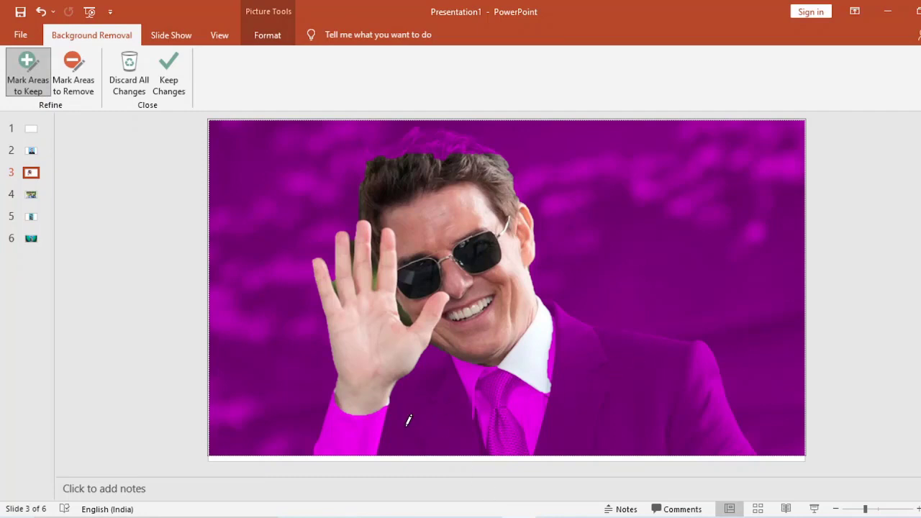
{"action": "left_click_drag", "start_coordinate": [405, 426], "coordinate": [654, 414]}
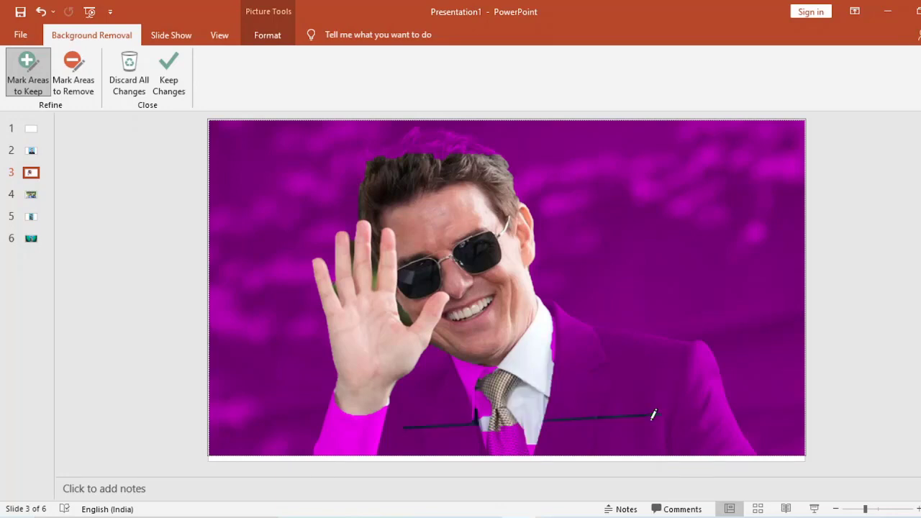
{"action": "left_click", "coordinate": [410, 406]}
{"action": "left_click_drag", "start_coordinate": [439, 400], "coordinate": [620, 394]}
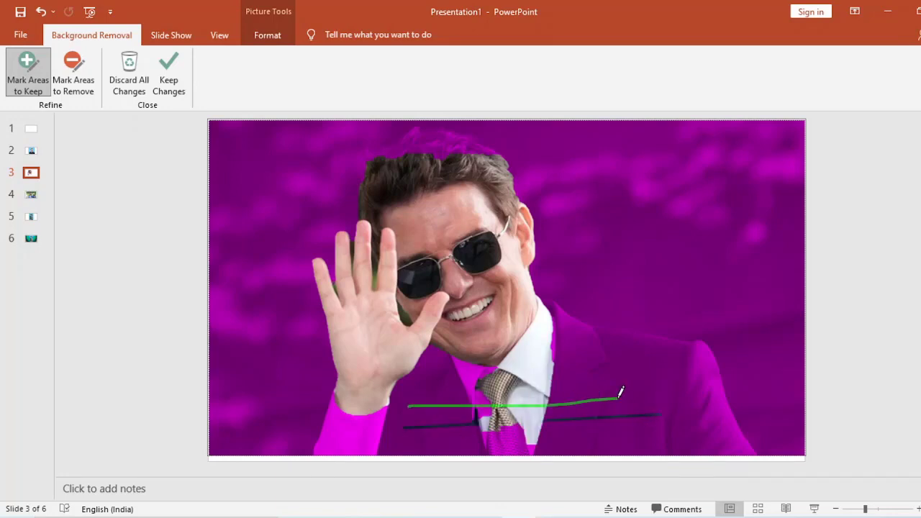
{"action": "mouse_move", "coordinate": [585, 369]}
{"action": "left_mouse_down"}
{"action": "mouse_move", "coordinate": [700, 400]}
{"action": "mouse_move", "coordinate": [691, 417]}
{"action": "left_mouse_up"}
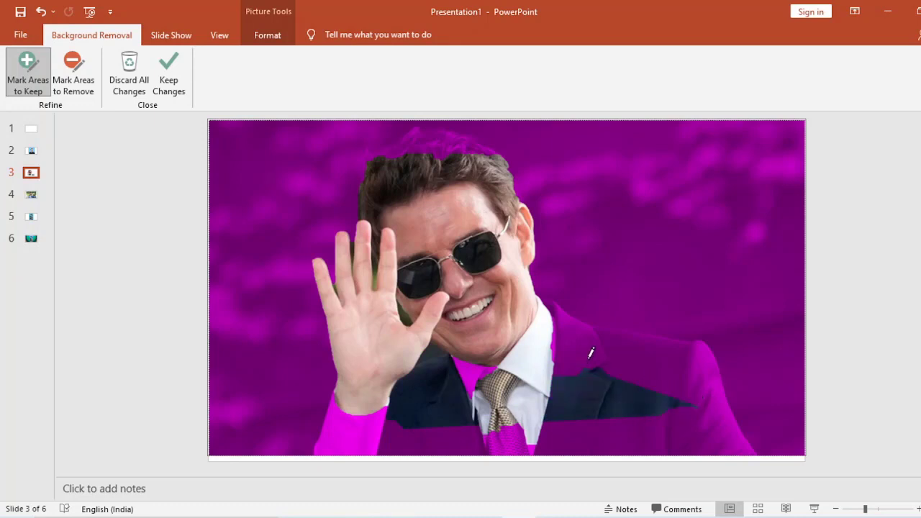
{"action": "left_click_drag", "start_coordinate": [583, 349], "coordinate": [692, 373]}
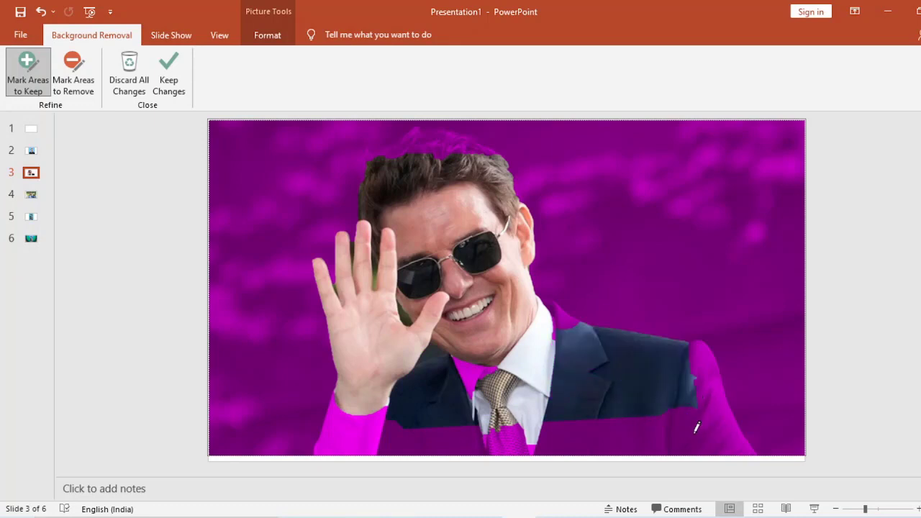
{"action": "mouse_move", "coordinate": [699, 434]}
{"action": "left_mouse_down"}
{"action": "mouse_move", "coordinate": [434, 454]}
{"action": "mouse_move", "coordinate": [394, 442]}
{"action": "left_mouse_up"}
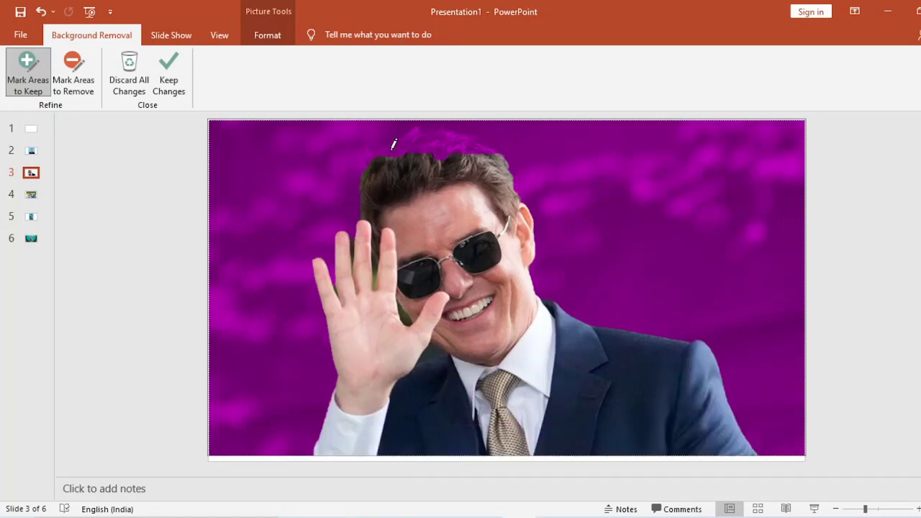
{"action": "left_click_drag", "start_coordinate": [390, 149], "coordinate": [474, 136]}
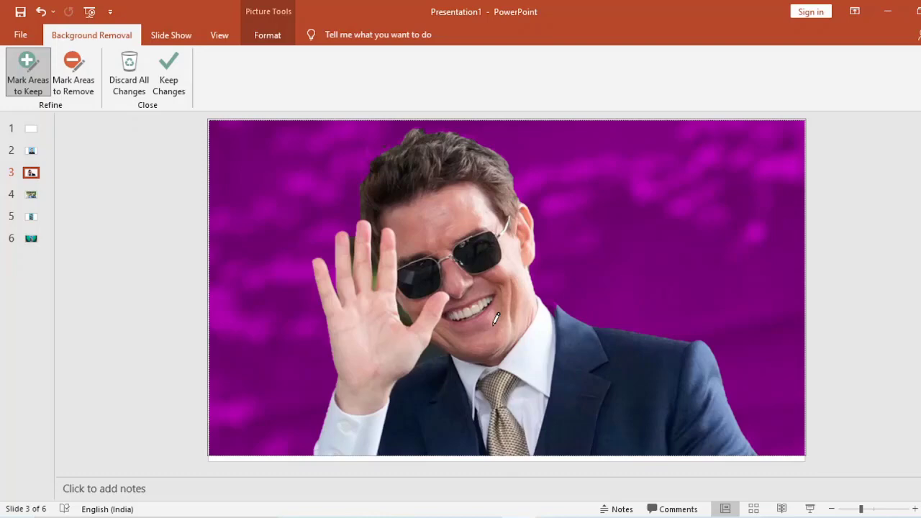
- Mark the chin and collar edge to keep, then keep the background-removal changes
{"action": "scroll", "coordinate": [496, 319], "scroll_direction": "up", "scroll_amount": 1}
{"action": "scroll", "coordinate": [497, 319], "scroll_direction": "up", "scroll_amount": 1}
{"action": "scroll", "coordinate": [497, 319], "scroll_direction": "up", "scroll_amount": 1}
{"action": "scroll", "coordinate": [503, 318], "scroll_direction": "up", "scroll_amount": 1}
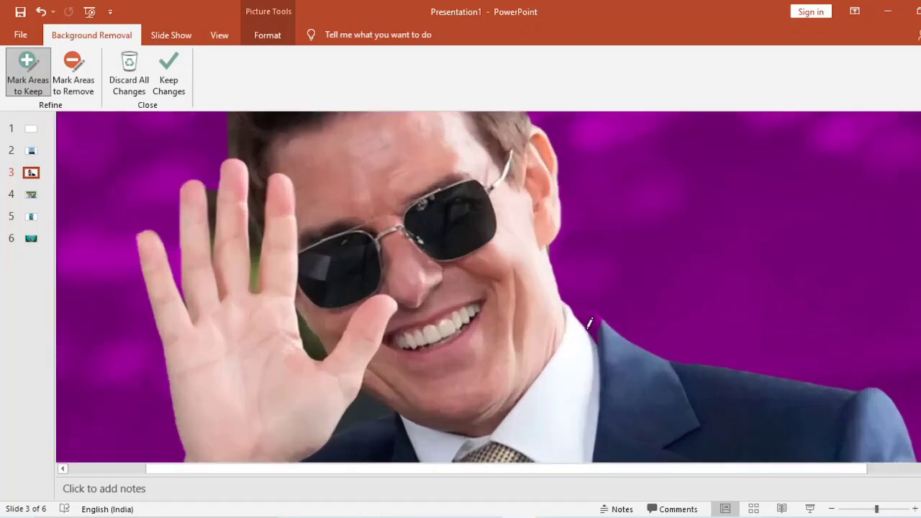
{"action": "left_click_drag", "start_coordinate": [602, 325], "coordinate": [583, 306]}
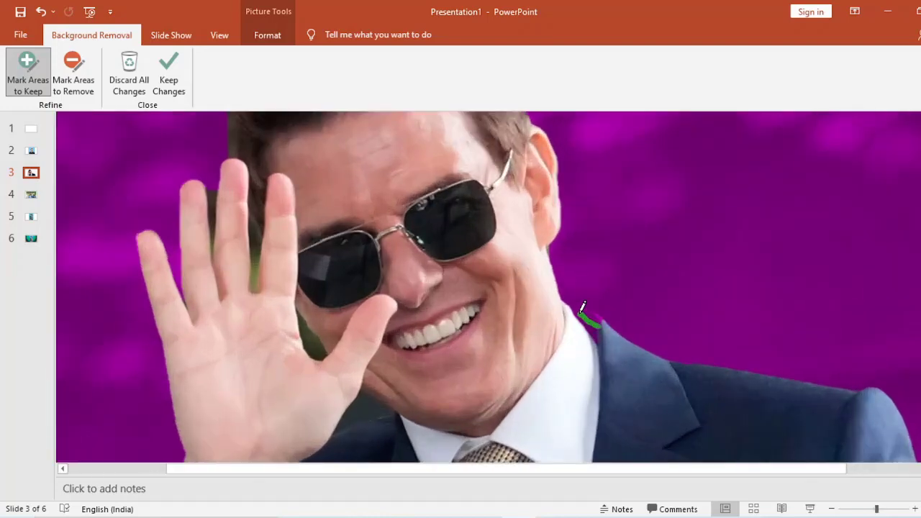
{"action": "scroll", "coordinate": [583, 317], "scroll_direction": "down", "scroll_amount": 4}
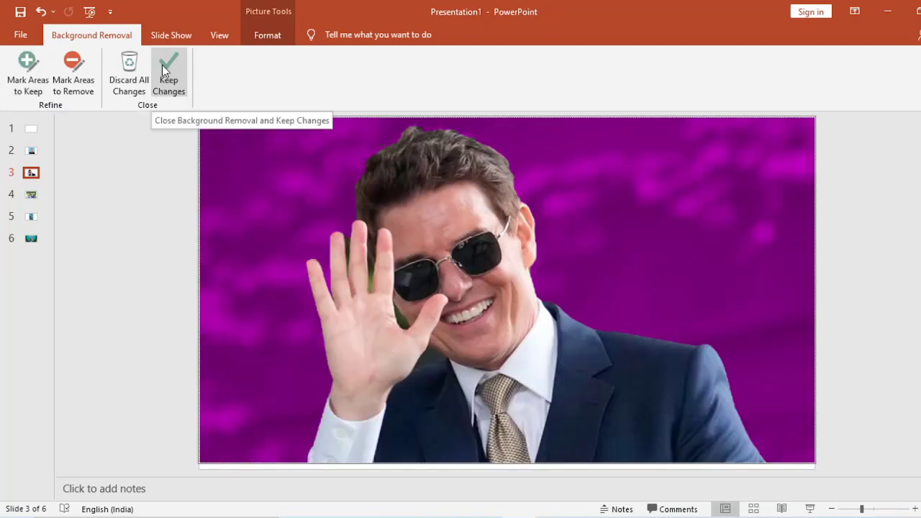
{"action": "left_click", "coordinate": [173, 71]}
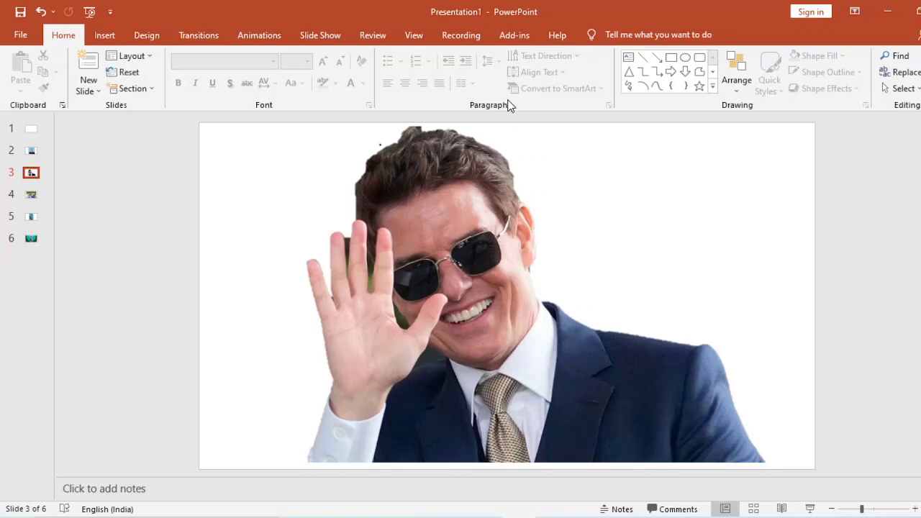
- Reopen Remove Background on the cutout and mark leftover backdrop beside the hand and fingers for removal
{"action": "left_click", "coordinate": [504, 275]}
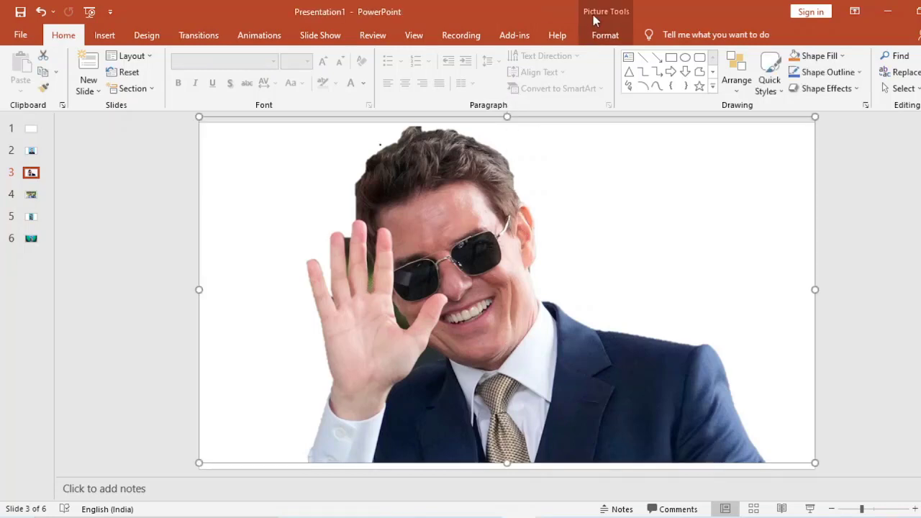
{"action": "left_click", "coordinate": [606, 36]}
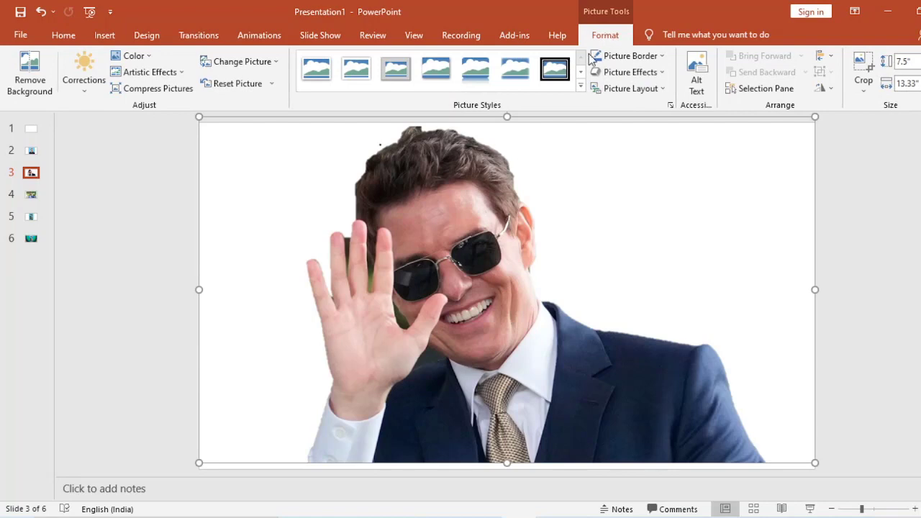
{"action": "left_click", "coordinate": [27, 72]}
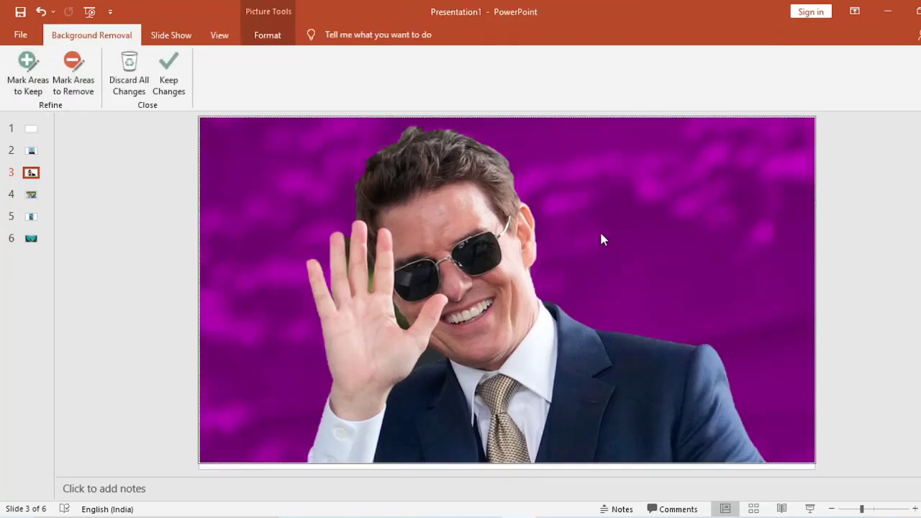
{"action": "left_click", "coordinate": [79, 74]}
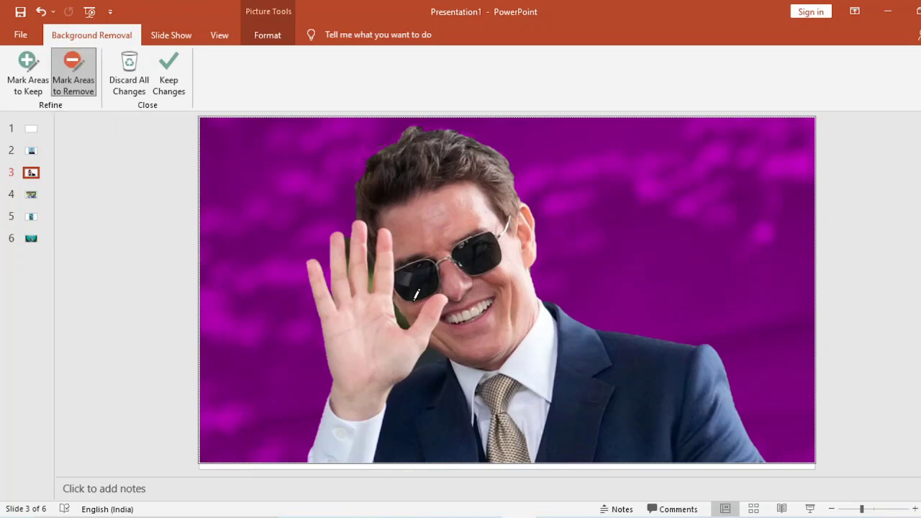
{"action": "scroll", "coordinate": [434, 298], "scroll_direction": "up", "scroll_amount": 1}
{"action": "scroll", "coordinate": [396, 310], "scroll_direction": "up", "scroll_amount": 1}
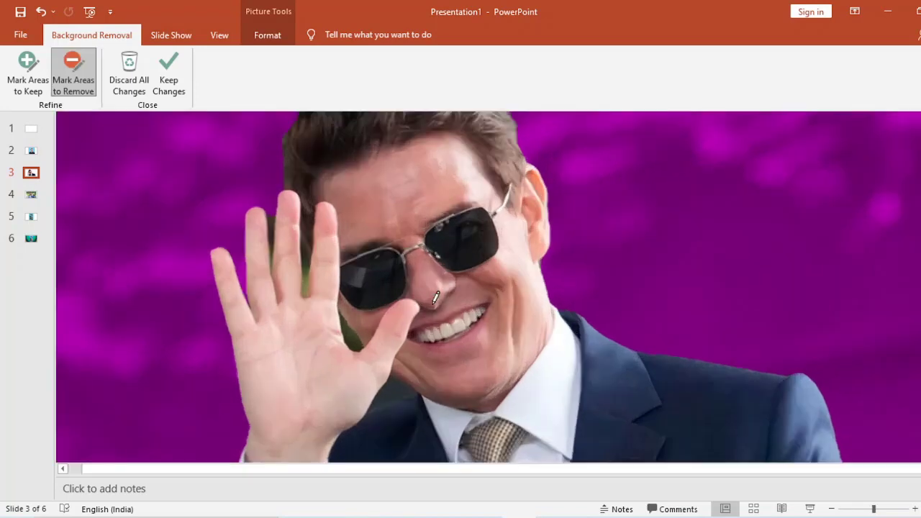
{"action": "scroll", "coordinate": [345, 323], "scroll_direction": "up", "scroll_amount": 1}
{"action": "scroll", "coordinate": [285, 338], "scroll_direction": "up", "scroll_amount": 1}
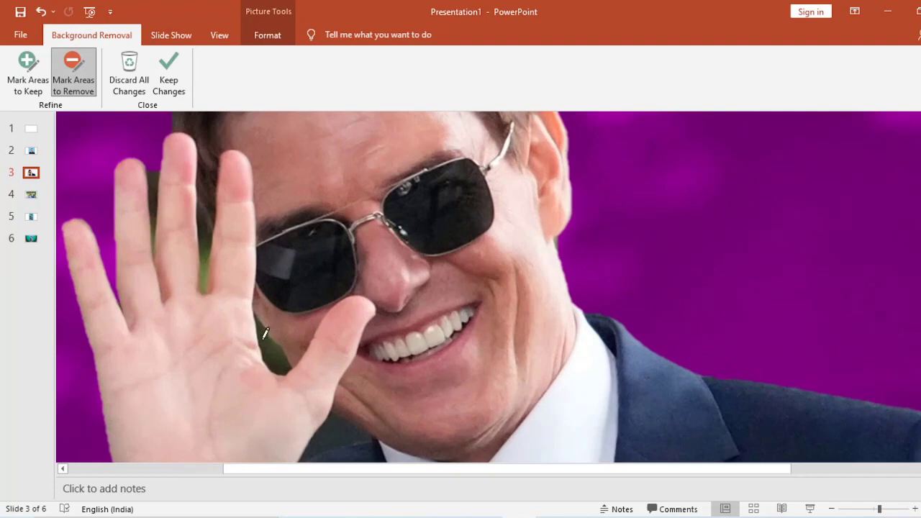
{"action": "left_click_drag", "start_coordinate": [265, 331], "coordinate": [278, 362]}
{"action": "mouse_move", "coordinate": [349, 429]}
{"action": "left_mouse_down"}
{"action": "mouse_move", "coordinate": [328, 436]}
{"action": "mouse_move", "coordinate": [360, 430]}
{"action": "left_mouse_up"}
{"action": "left_click_drag", "start_coordinate": [152, 159], "coordinate": [159, 205]}
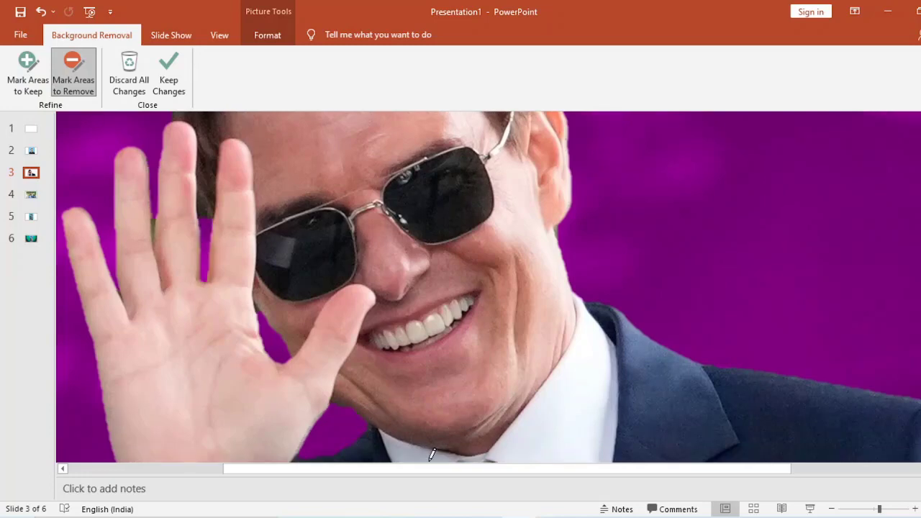
- Keep the refined cutout and reposition the waving man on the slide
{"action": "left_click", "coordinate": [178, 66]}
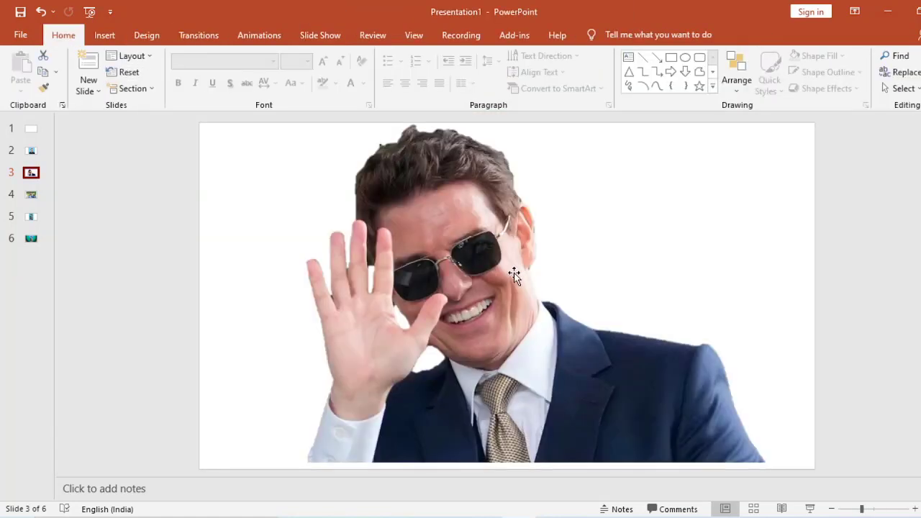
{"action": "left_click_drag", "start_coordinate": [493, 301], "coordinate": [380, 304]}
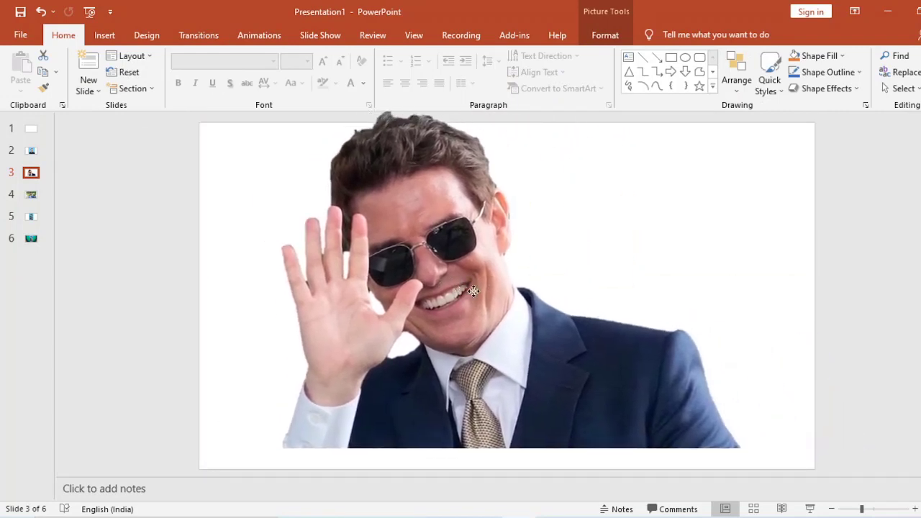
{"action": "left_click_drag", "start_coordinate": [380, 304], "coordinate": [471, 298]}
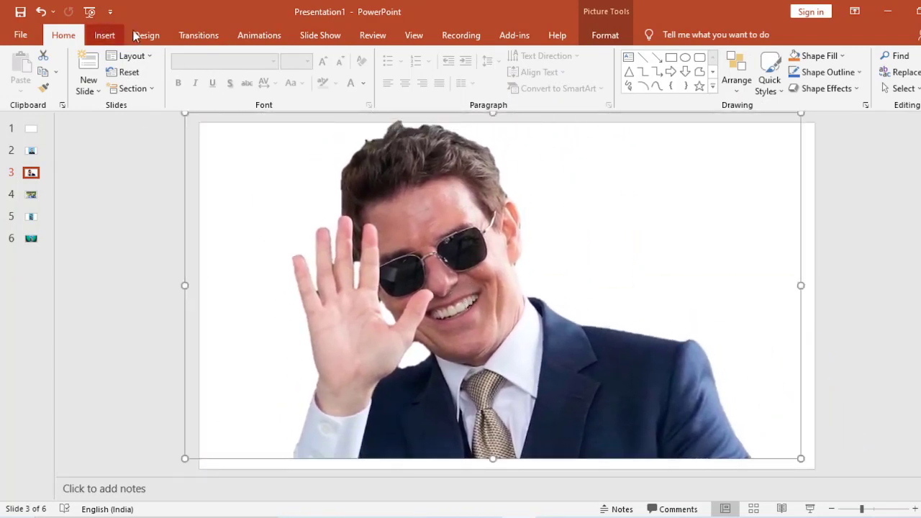
- Apply the black Design variant to all slides and go to slide 5 with the boy photo
{"action": "left_click", "coordinate": [162, 41]}
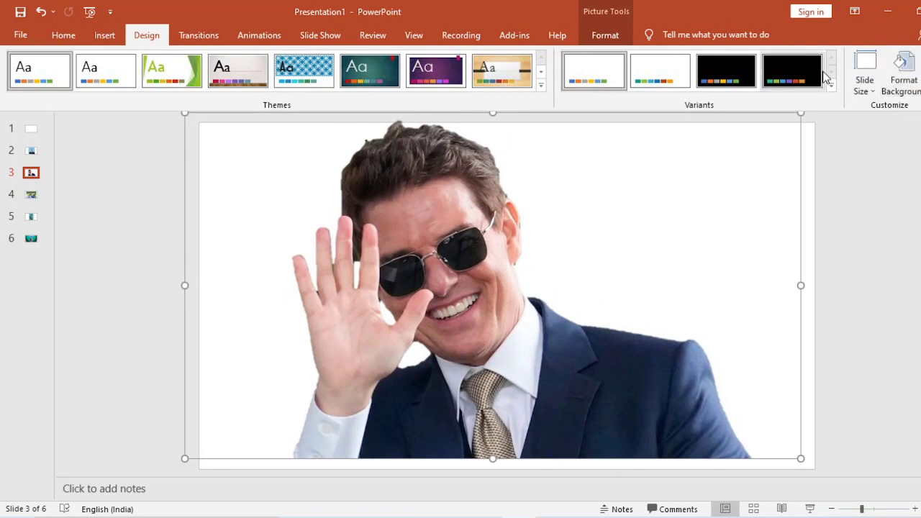
{"action": "left_click", "coordinate": [797, 68]}
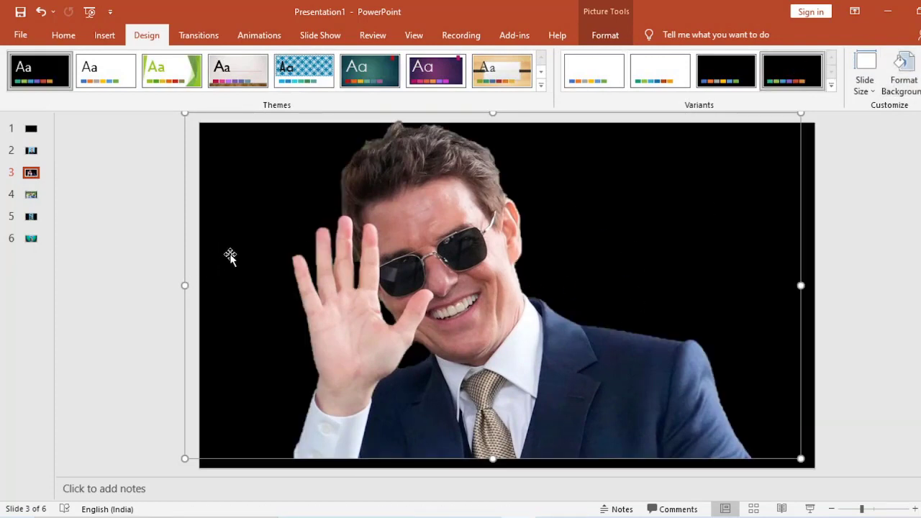
{"action": "left_click", "coordinate": [31, 216]}
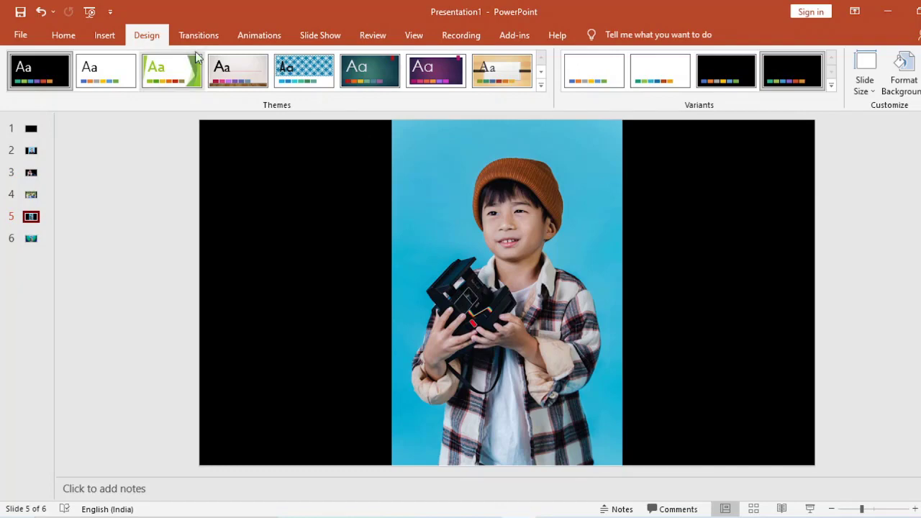
- Remove the boy photo's blue backdrop, keeping his lower body, and nudge the cutout right
{"action": "left_click", "coordinate": [513, 213]}
{"action": "left_click", "coordinate": [605, 35]}
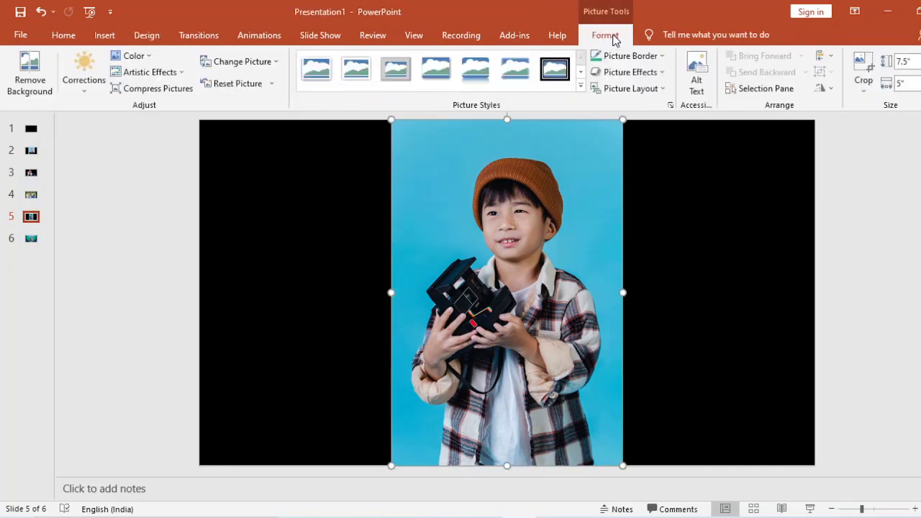
{"action": "left_click", "coordinate": [22, 68]}
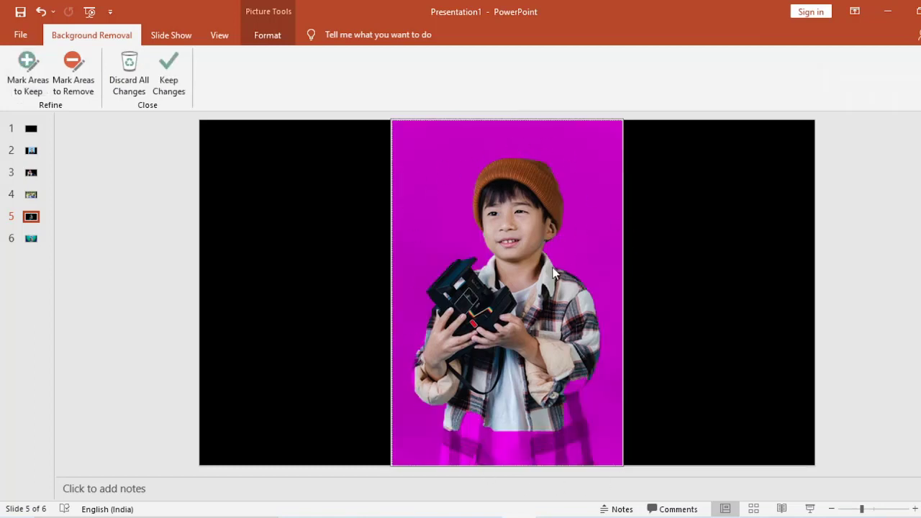
{"action": "left_click", "coordinate": [27, 72]}
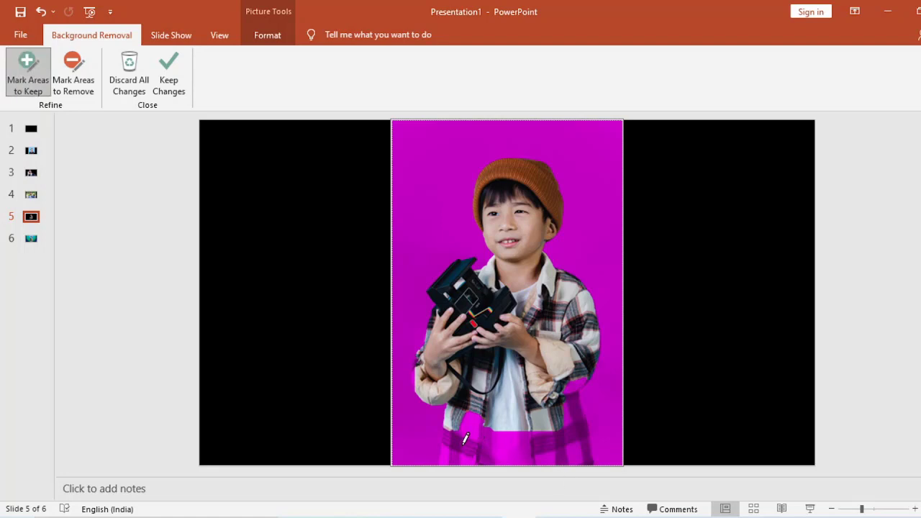
{"action": "left_click_drag", "start_coordinate": [459, 446], "coordinate": [578, 446]}
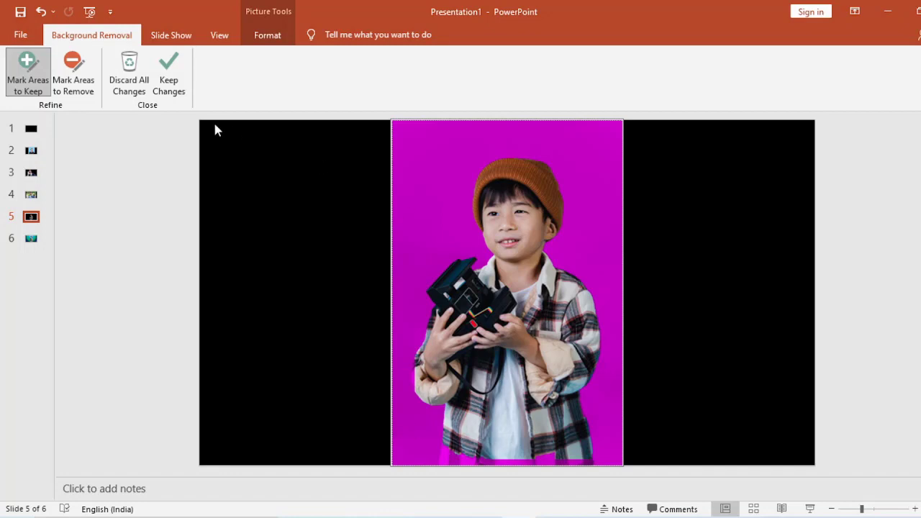
{"action": "left_click", "coordinate": [168, 72]}
{"action": "left_click_drag", "start_coordinate": [493, 339], "coordinate": [547, 335]}
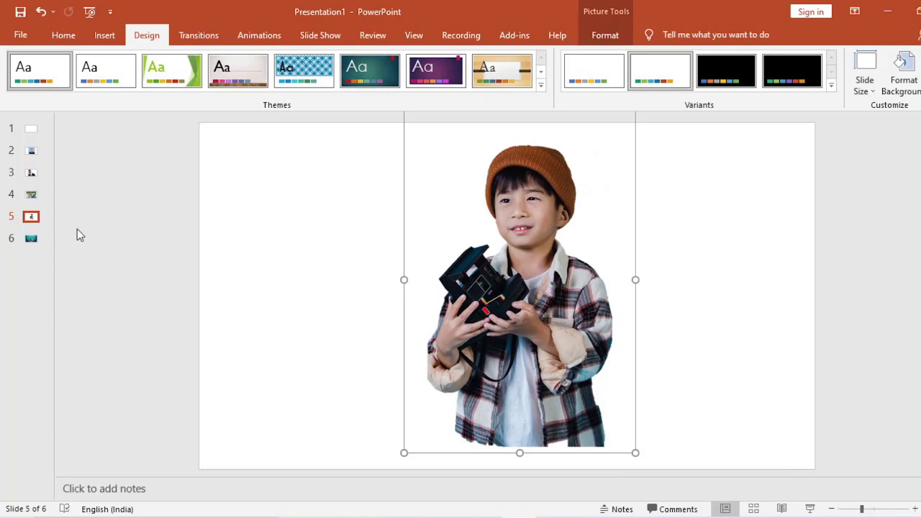
- Switch slide 5's background to a radial gradient fill via Format Background
{"action": "left_click", "coordinate": [31, 239]}
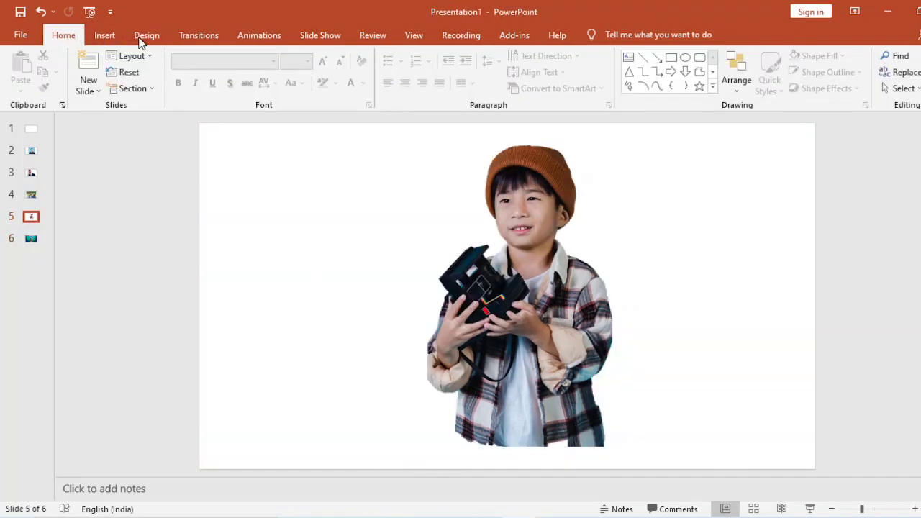
{"action": "left_click", "coordinate": [146, 35]}
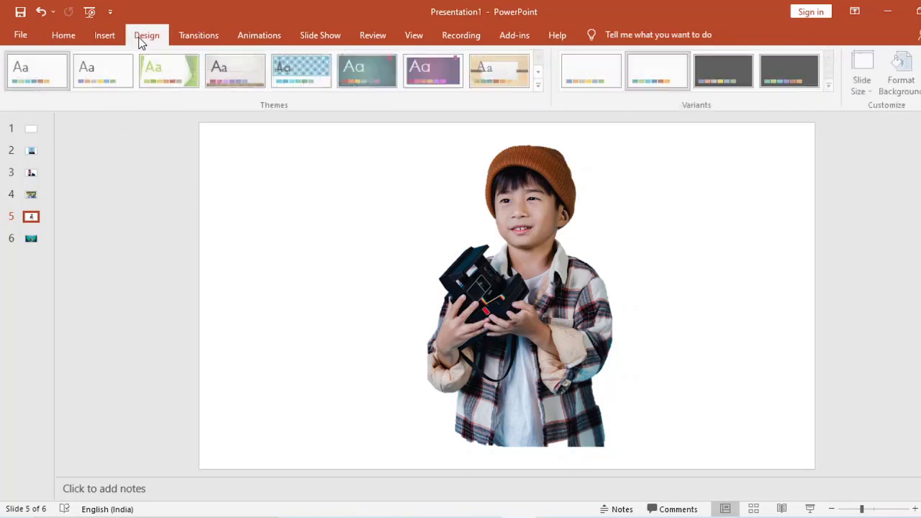
{"action": "left_click", "coordinate": [903, 85]}
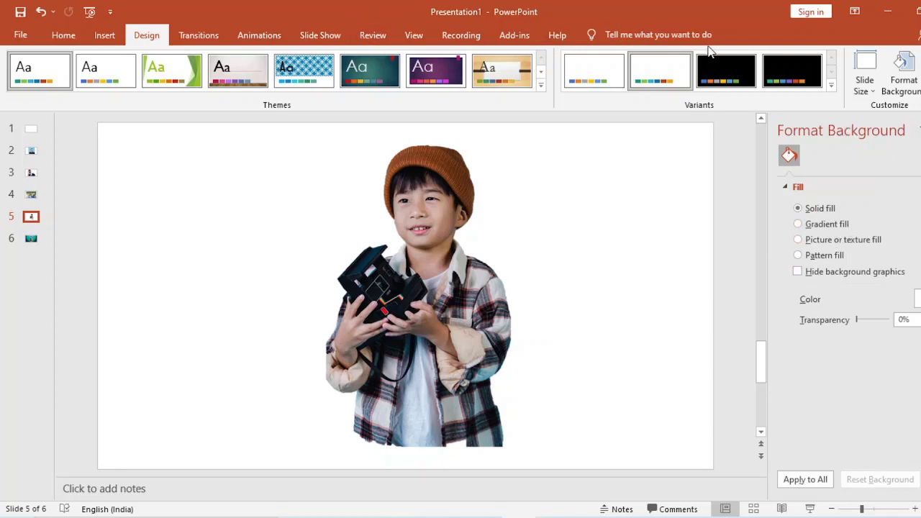
{"action": "left_click", "coordinate": [798, 224]}
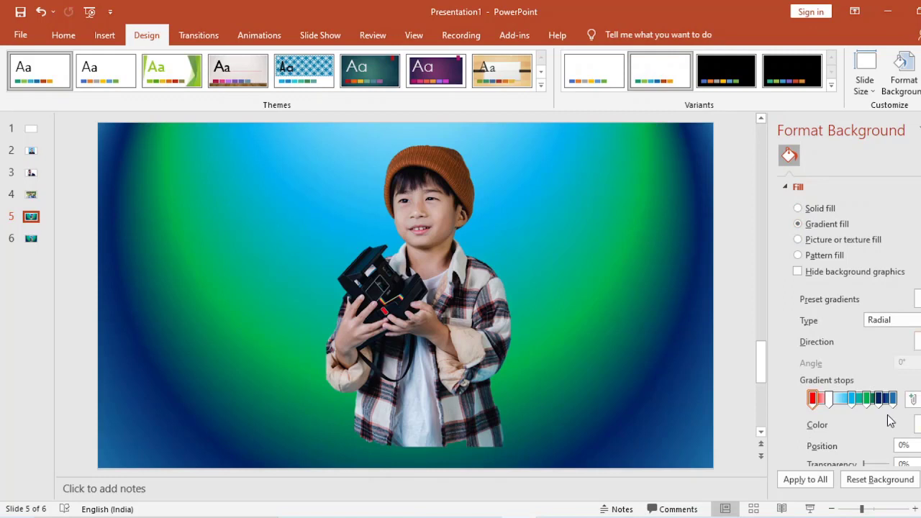
- Adjust the gradient stops, pulling green toward the centre and setting a yellow stop at 38%
{"action": "left_click", "coordinate": [828, 400]}
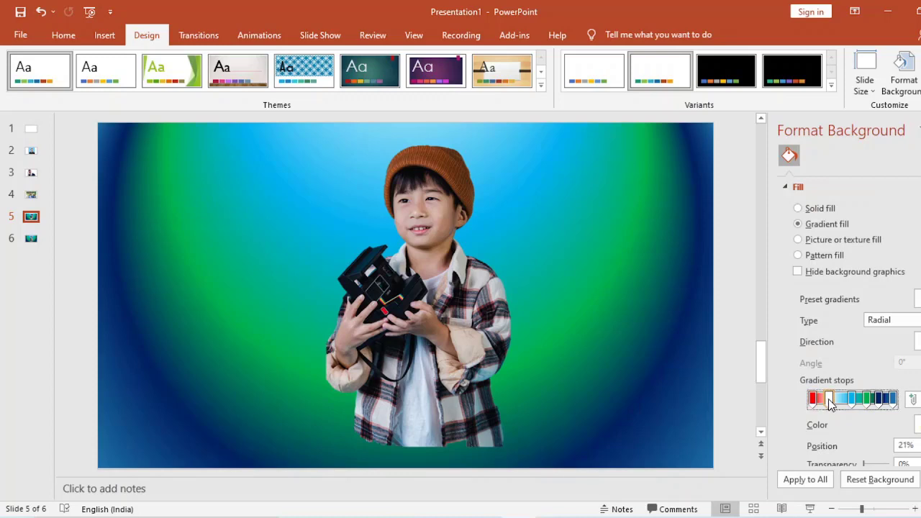
{"action": "left_click_drag", "start_coordinate": [867, 402], "coordinate": [850, 405]}
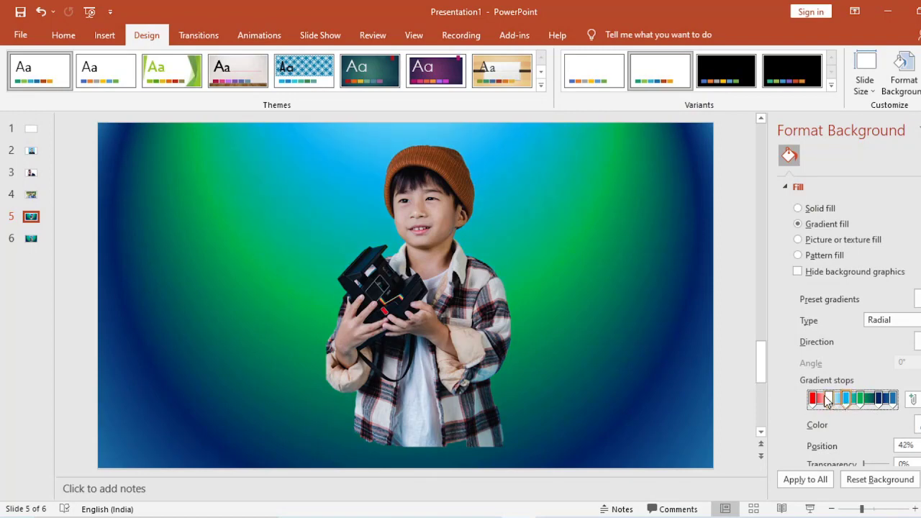
{"action": "left_click", "coordinate": [829, 400]}
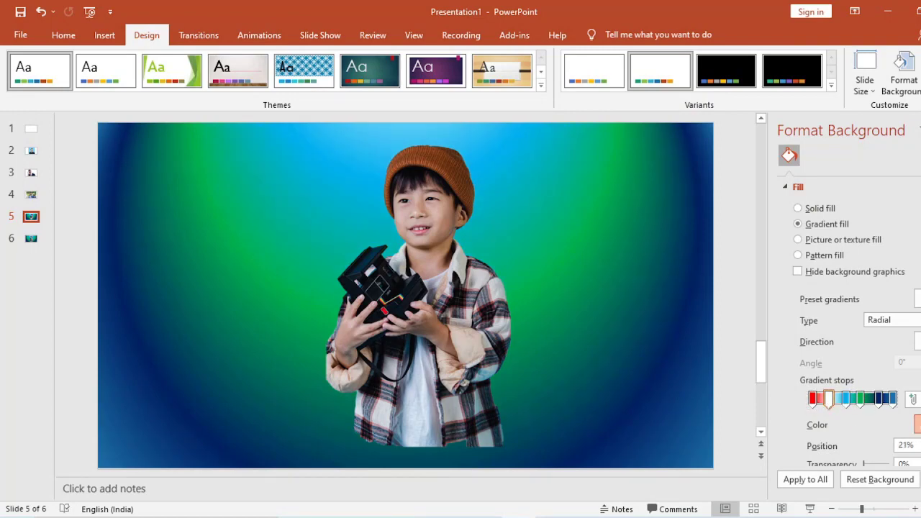
{"action": "left_click", "coordinate": [917, 425]}
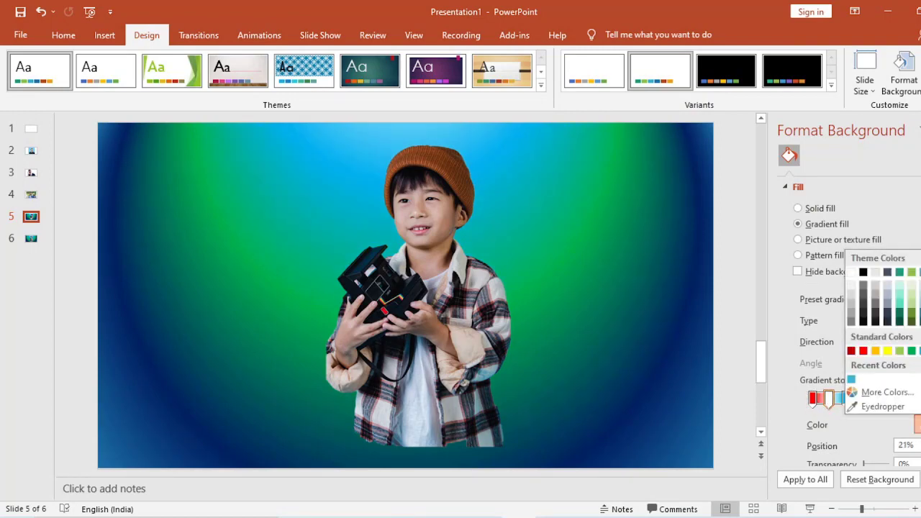
{"action": "left_click", "coordinate": [899, 352]}
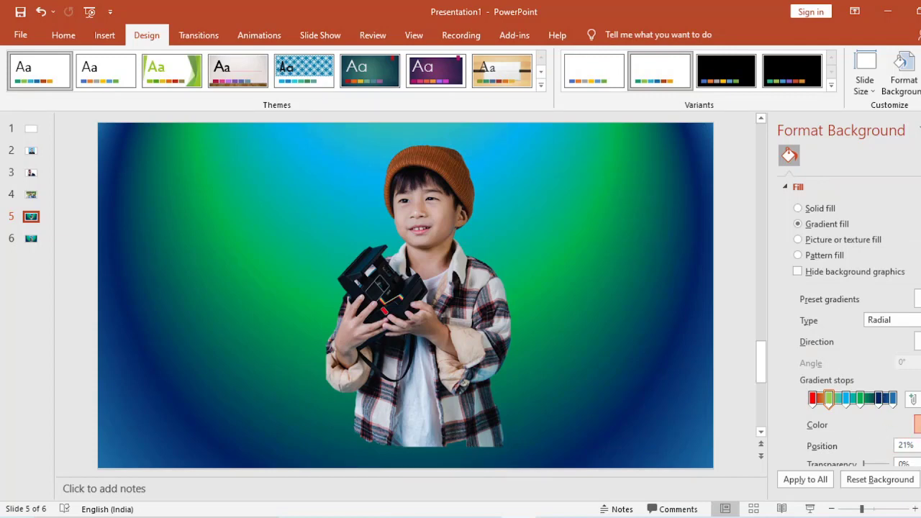
{"action": "left_click", "coordinate": [916, 424]}
{"action": "left_click", "coordinate": [890, 352]}
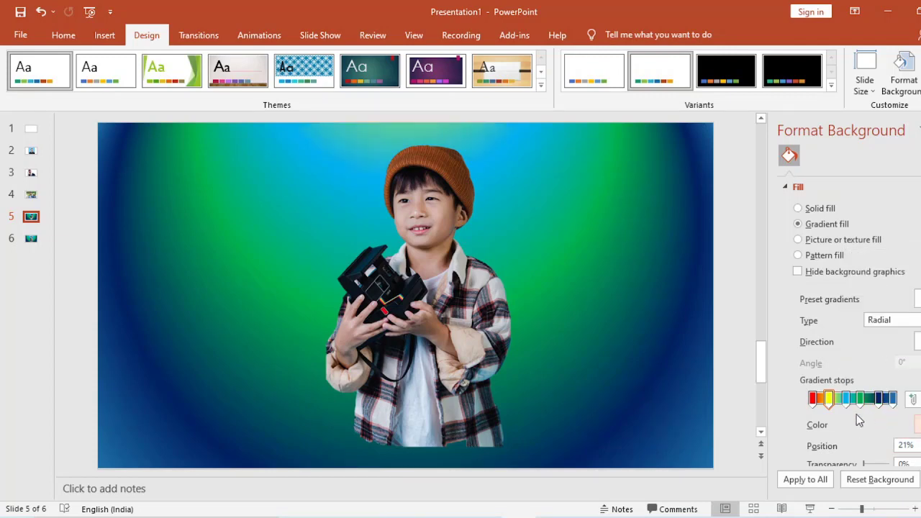
{"action": "left_click_drag", "start_coordinate": [830, 400], "coordinate": [845, 401]}
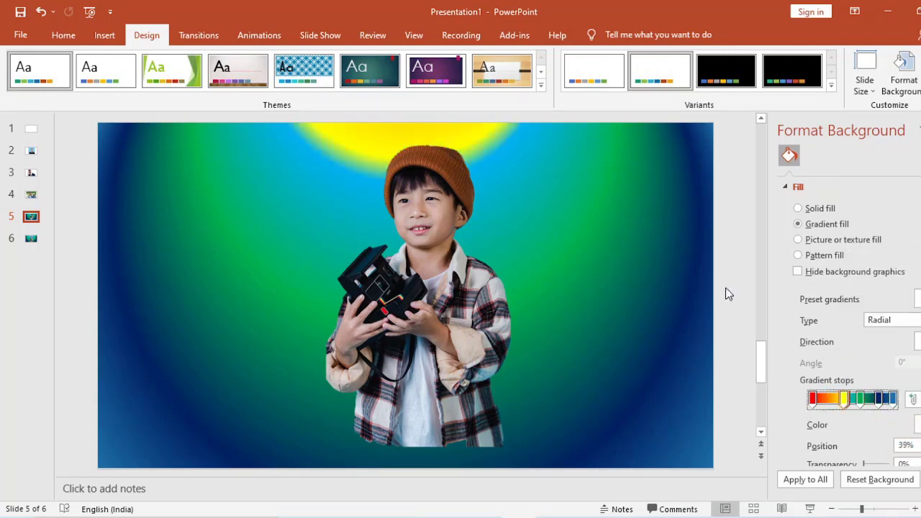
{"action": "left_click_drag", "start_coordinate": [845, 400], "coordinate": [868, 404]}
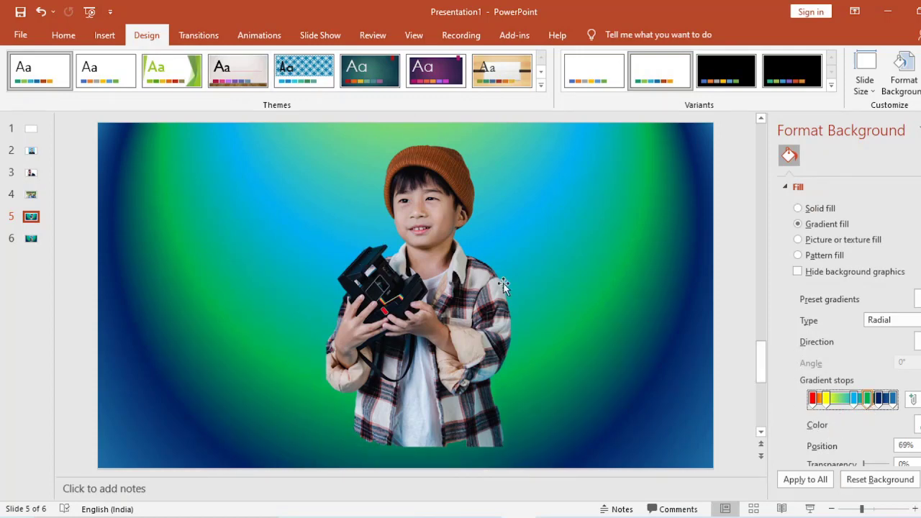
- Apply the Metal Oval picture style to the boy cutout and move it down the slide
{"action": "left_click", "coordinate": [461, 282]}
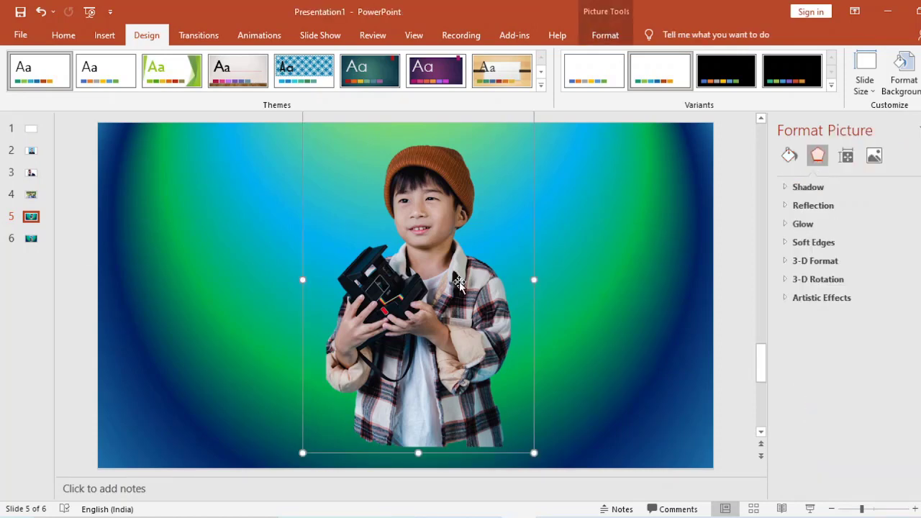
{"action": "left_click", "coordinate": [605, 35]}
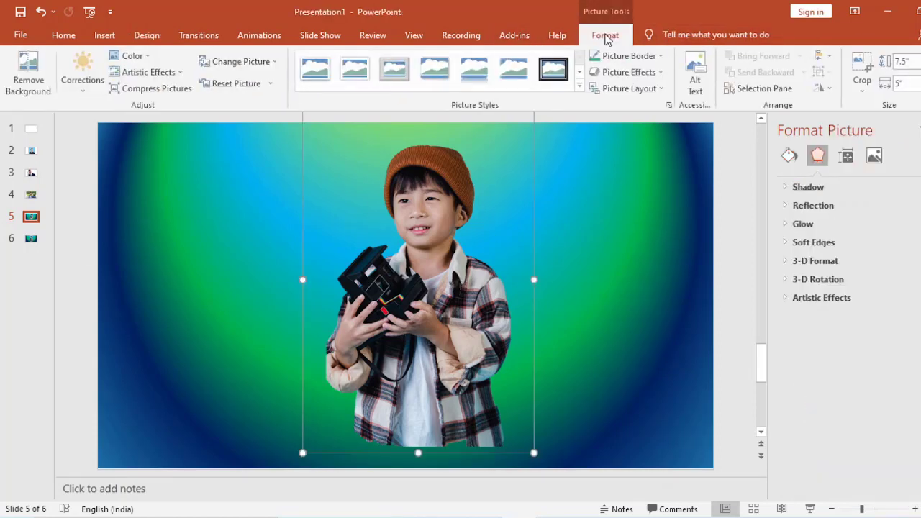
{"action": "left_click", "coordinate": [581, 86]}
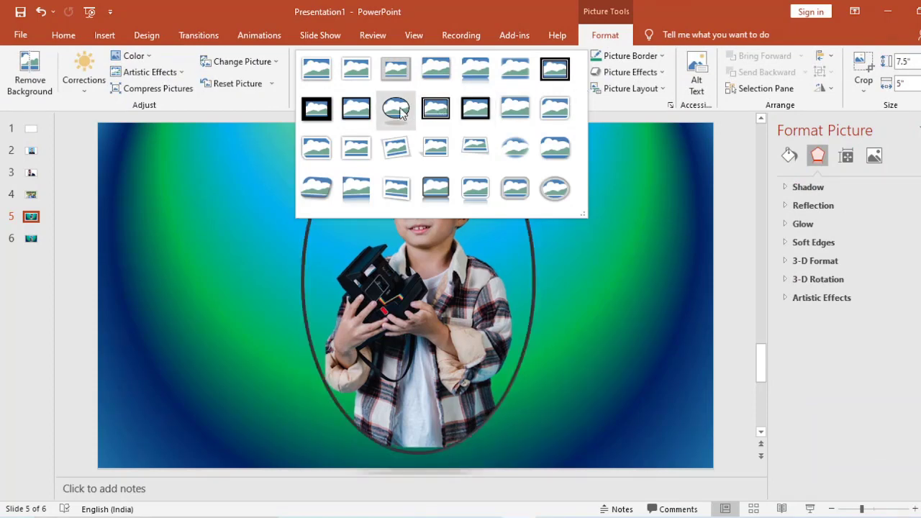
{"action": "left_click", "coordinate": [559, 195]}
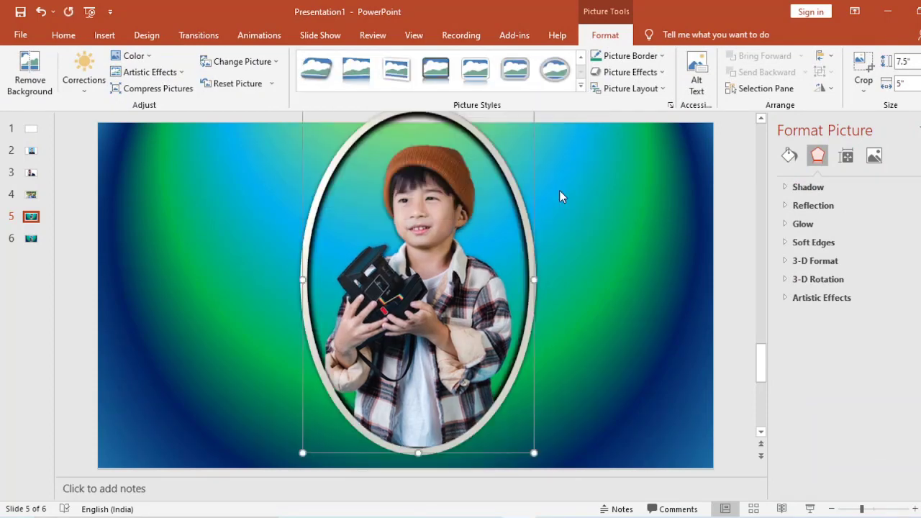
{"action": "left_click", "coordinate": [608, 321]}
{"action": "mouse_move", "coordinate": [466, 270]}
{"action": "left_mouse_down"}
{"action": "mouse_move", "coordinate": [469, 325]}
{"action": "mouse_move", "coordinate": [464, 301]}
{"action": "left_mouse_up"}
{"action": "left_click", "coordinate": [643, 337]}
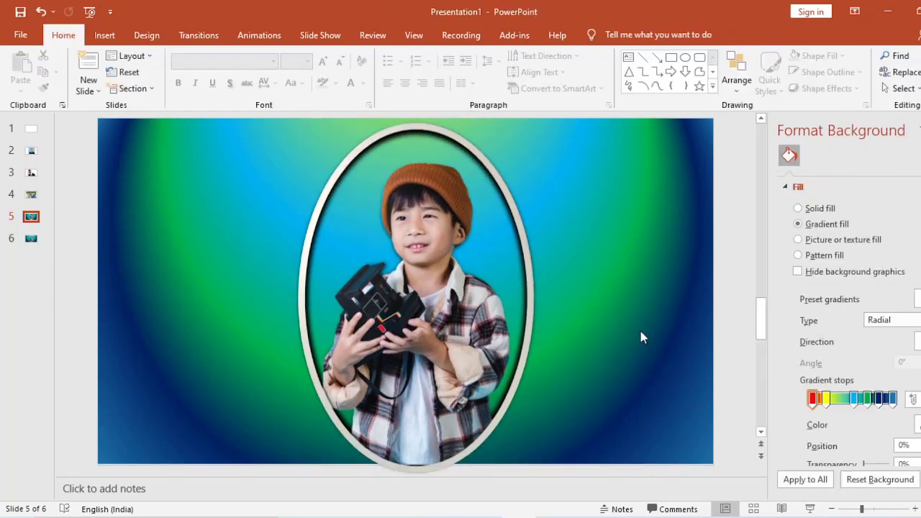